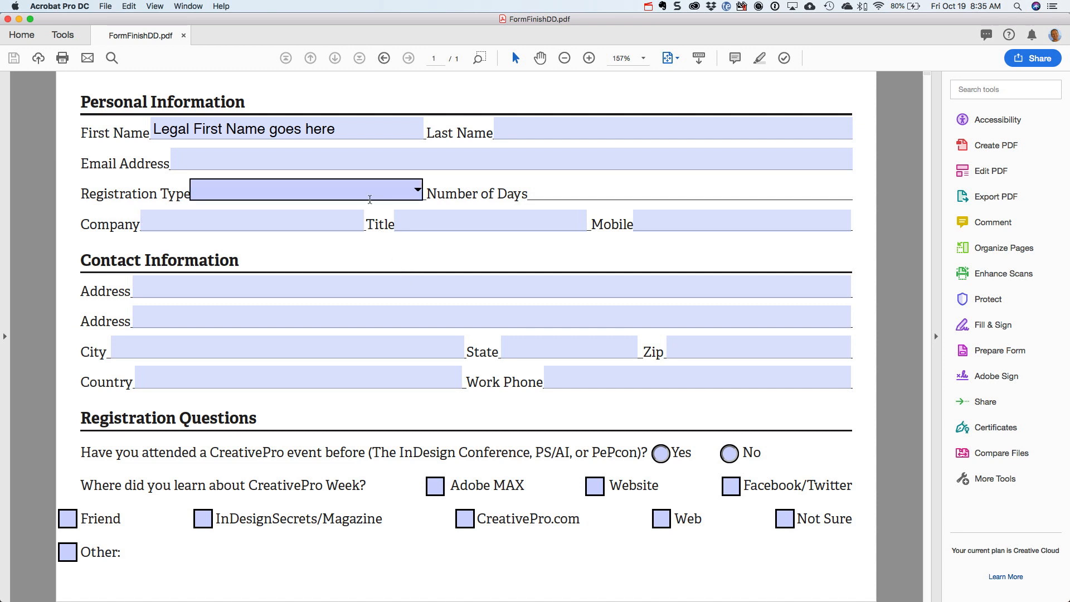
# Try PePcon and The InDesign Conference as the registration type, opening the matching Number of Days choices for each
pyautogui.click(417, 192)
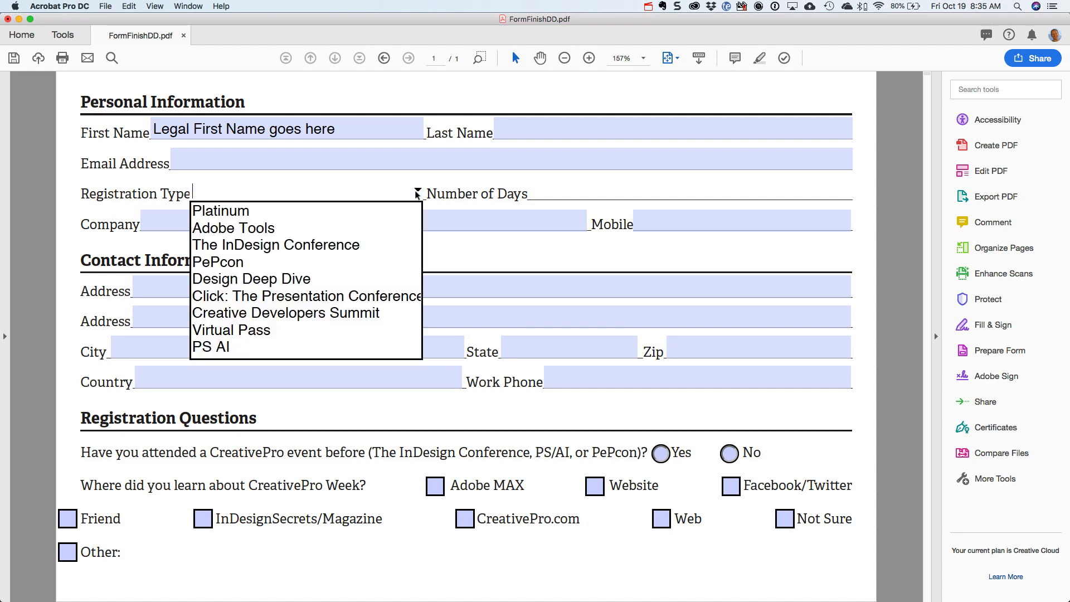
pyautogui.click(241, 263)
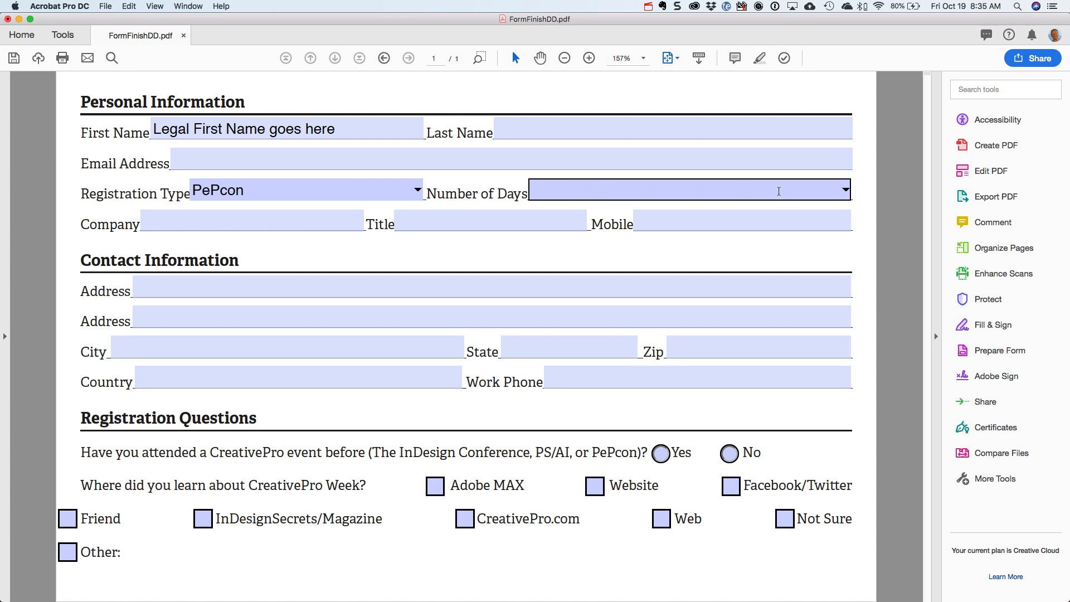
pyautogui.click(846, 191)
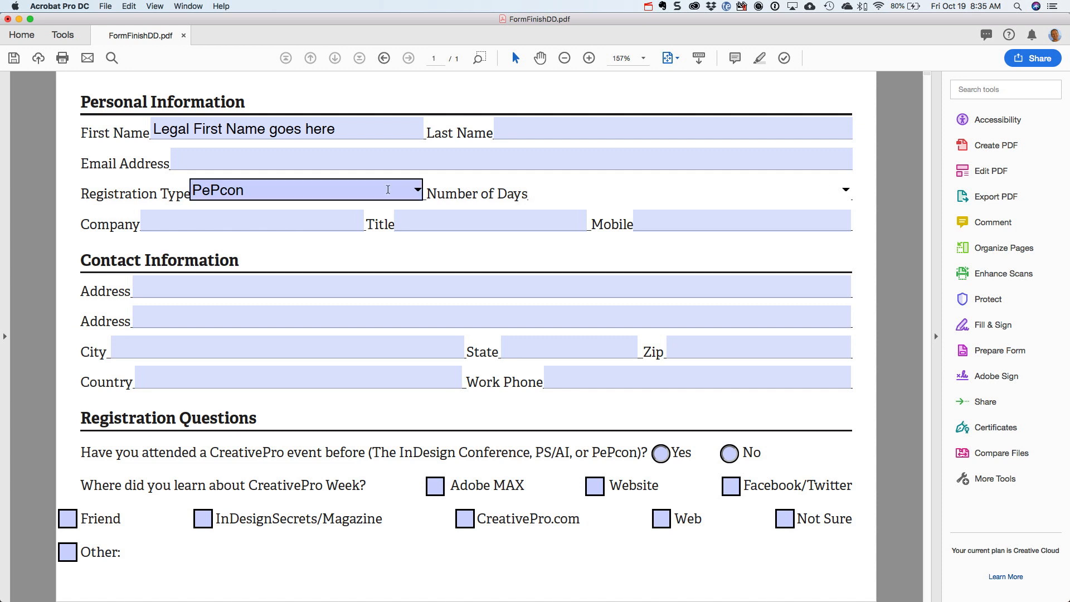
pyautogui.click(390, 190)
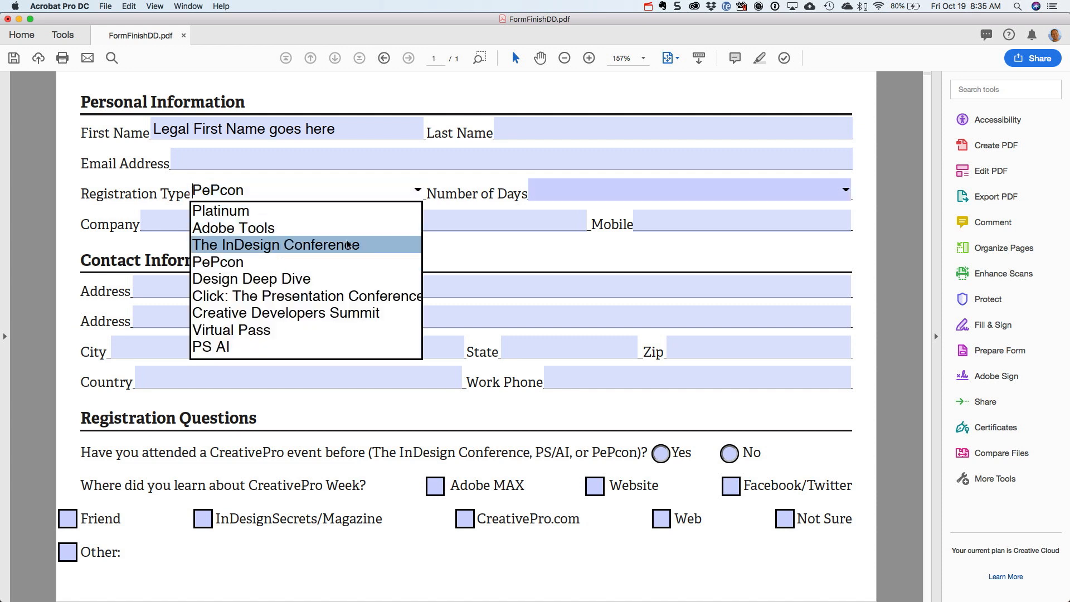
pyautogui.click(349, 245)
pyautogui.click(845, 193)
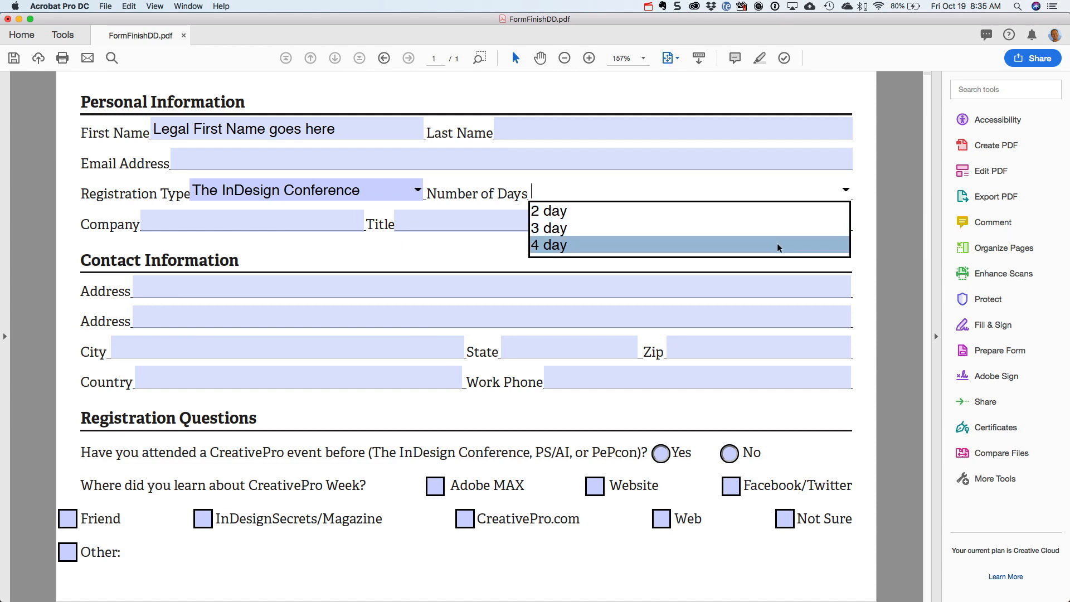
# Try Platinum as the registration type and view its Number of Days choices without selecting one
pyautogui.click(418, 191)
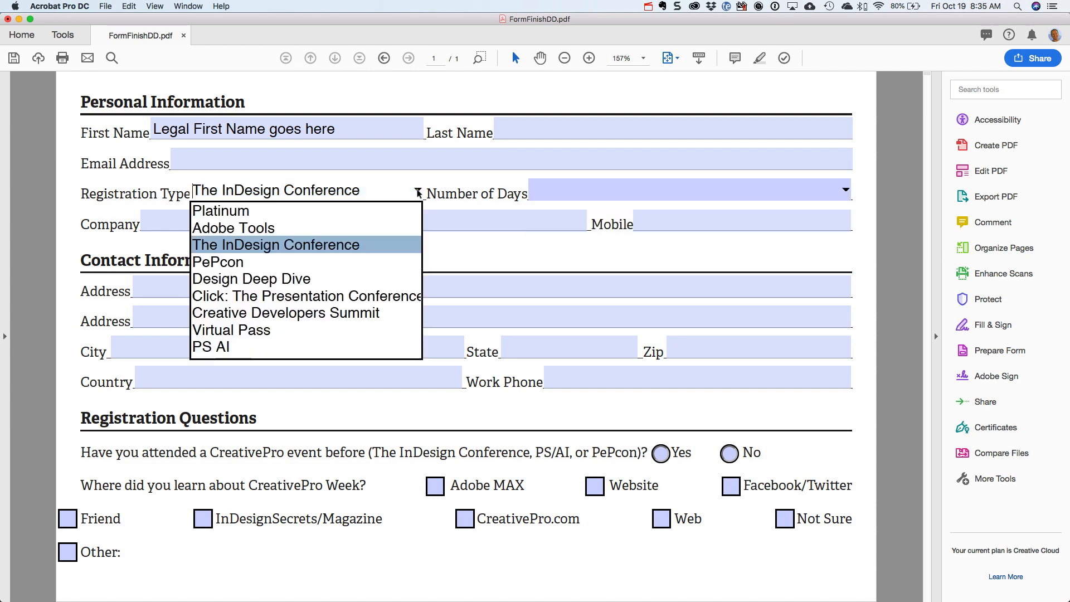
pyautogui.click(363, 211)
pyautogui.click(851, 192)
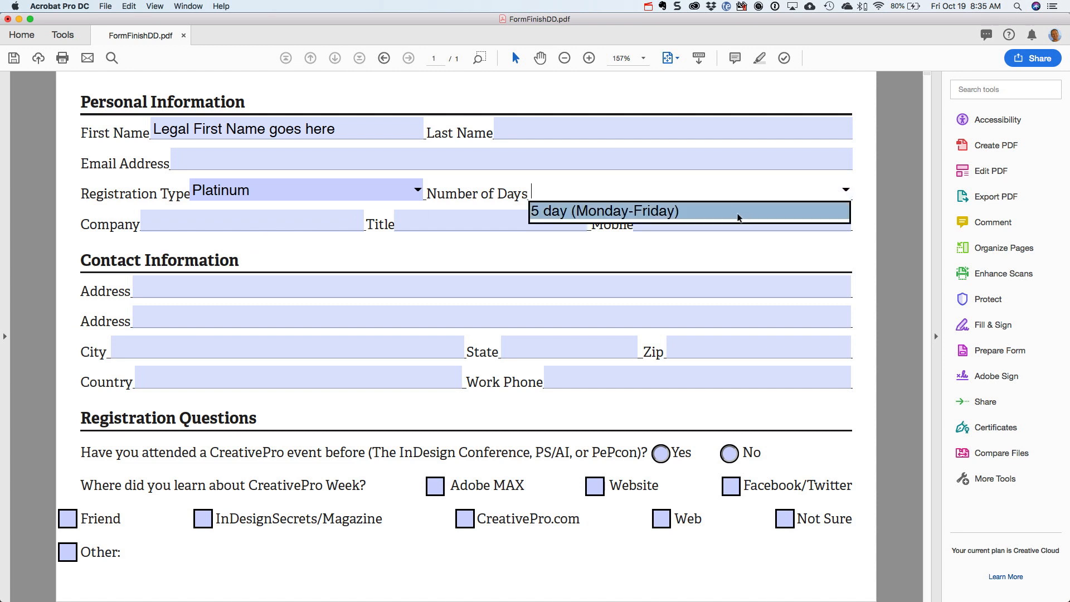
pyautogui.click(866, 173)
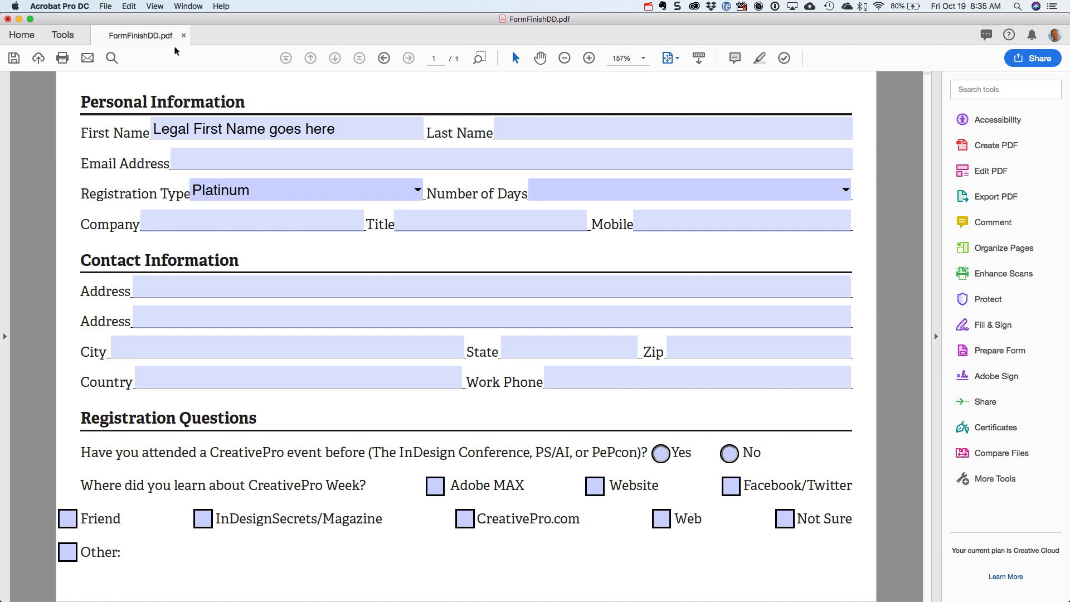
# Revert the form to its last saved version and cancel the assistive-technology reading setup
pyautogui.click(113, 6)
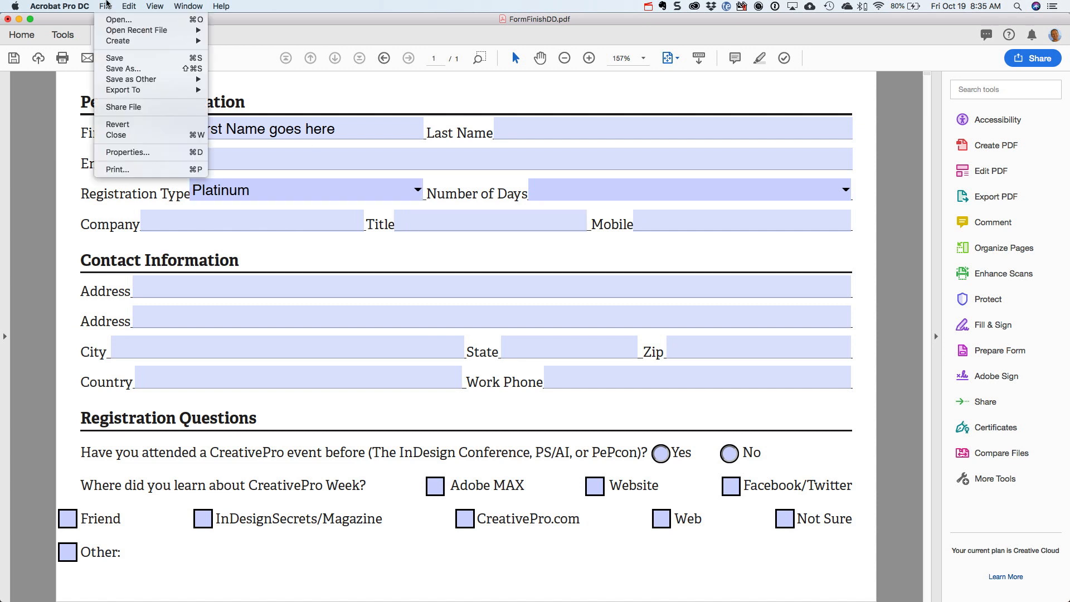
pyautogui.click(118, 124)
pyautogui.press('Return')
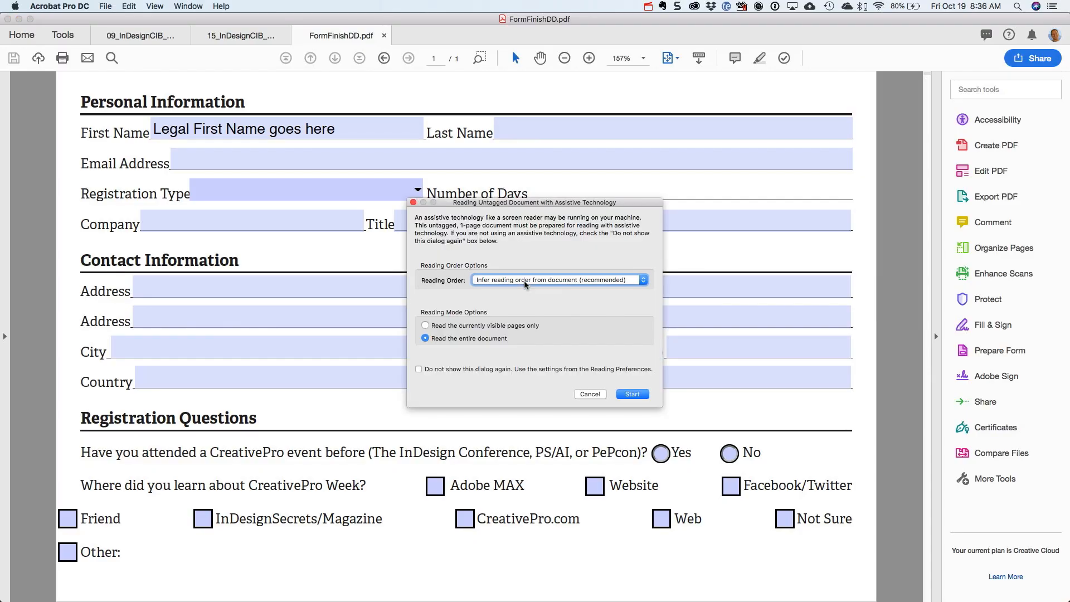
pyautogui.click(590, 394)
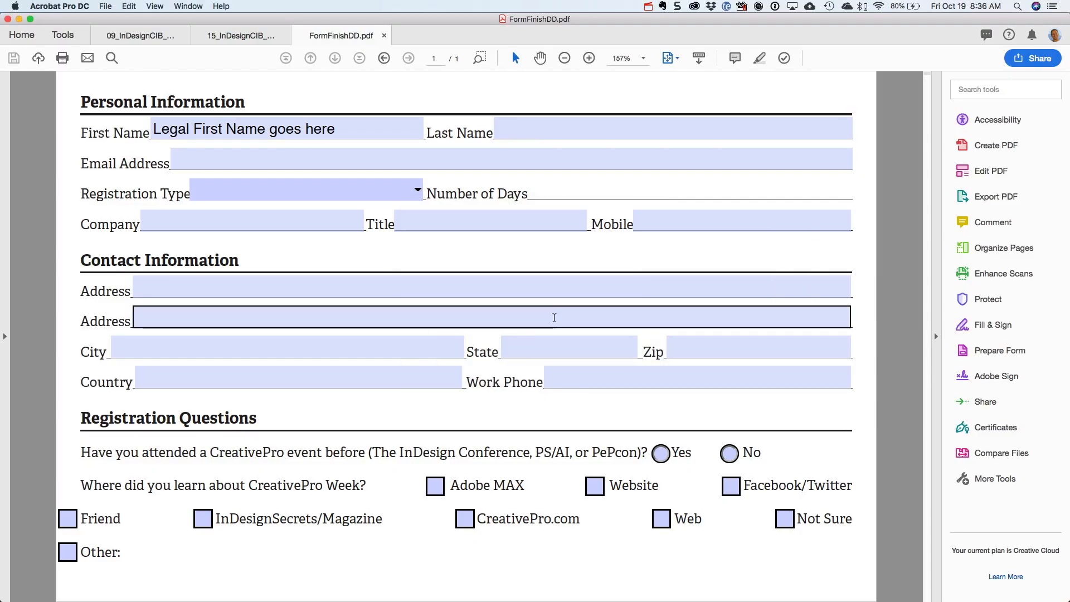
# Enter form editing and examine the complete item list in the RegistrationType dropdown's options
pyautogui.click(999, 352)
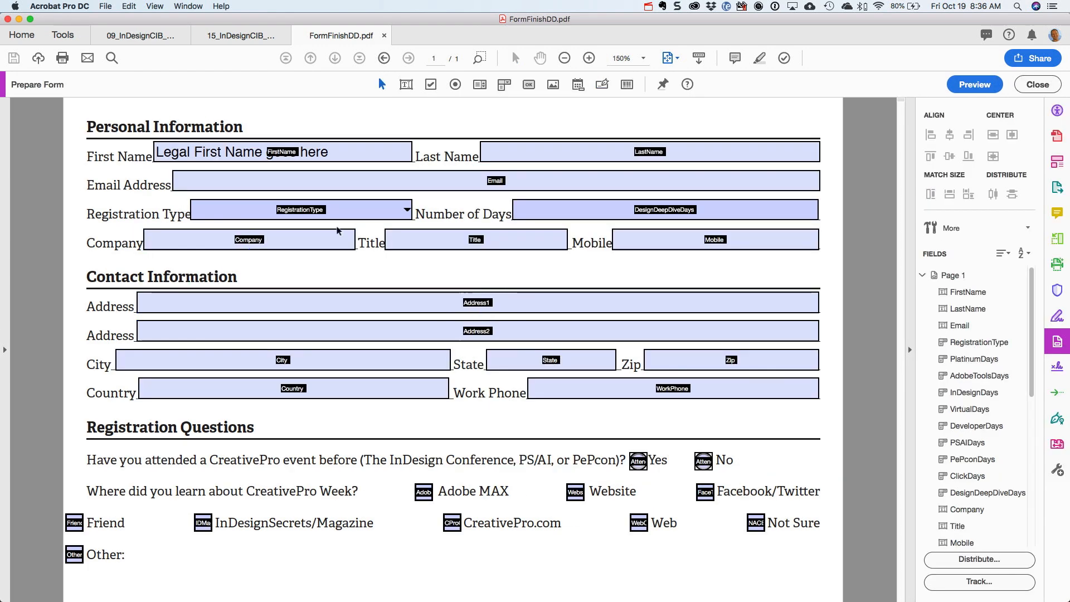
pyautogui.click(246, 214)
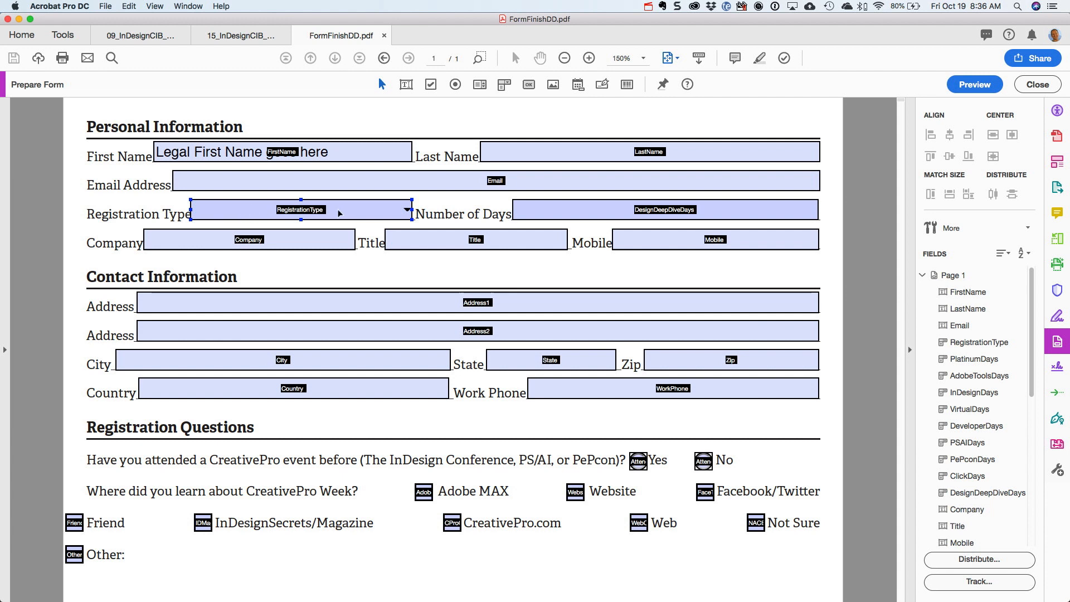
pyautogui.doubleClick(340, 213)
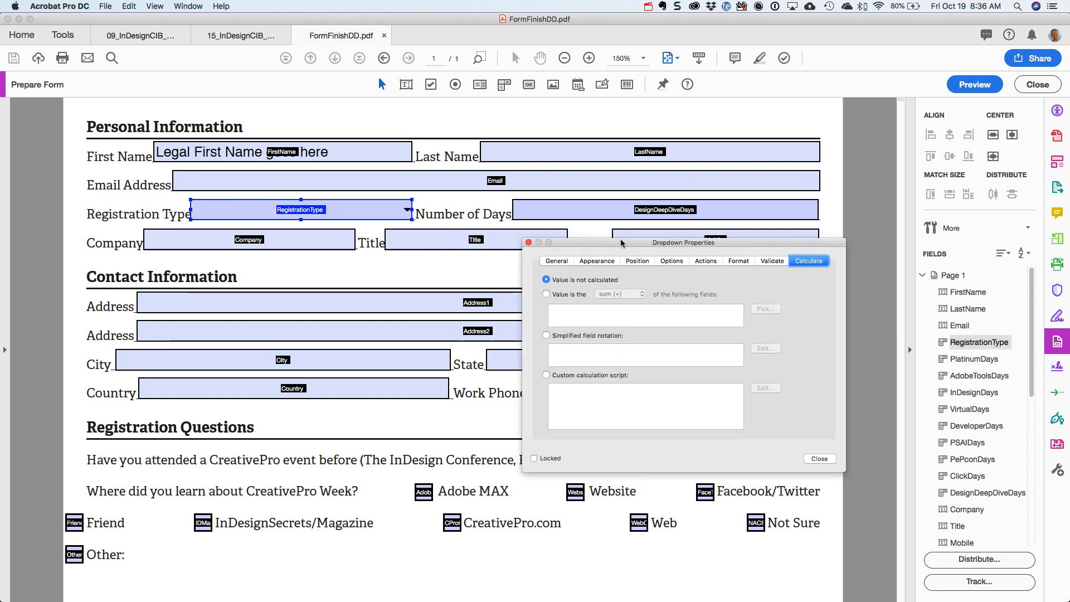
pyautogui.moveTo(622, 244); pyautogui.dragTo(601, 176)
pyautogui.click(650, 194)
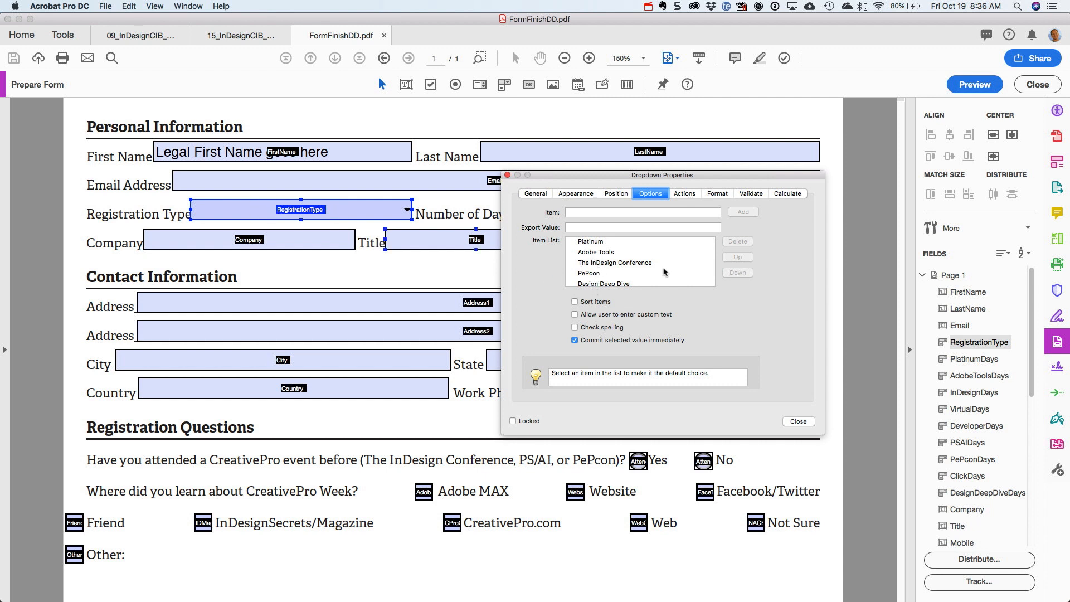
pyautogui.scroll(-5, 608, 264)
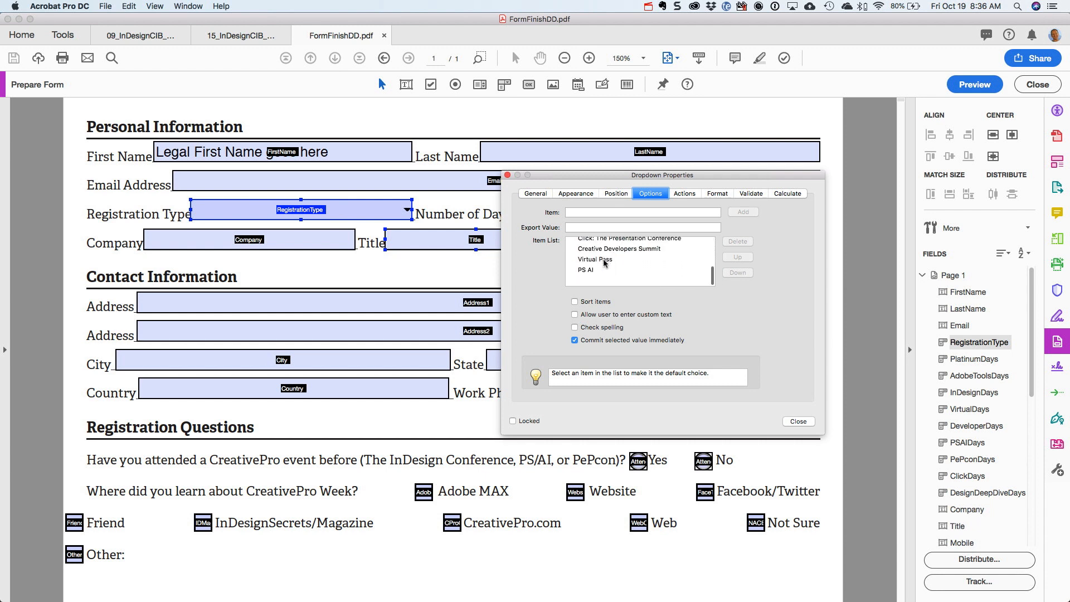
pyautogui.scroll(5, 605, 263)
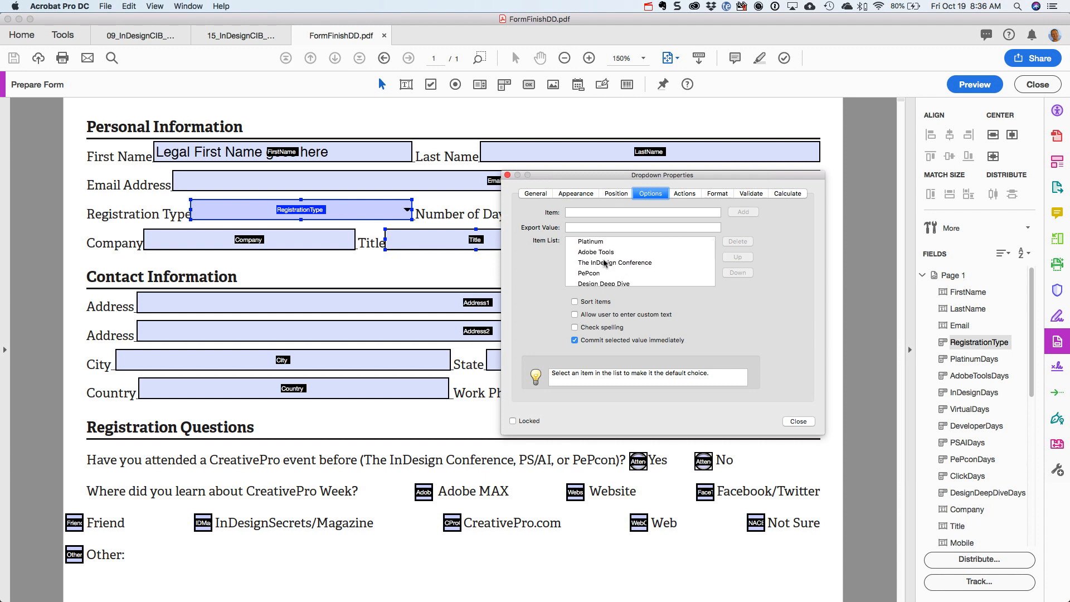
# Move the stacked Number of Days dropdowns apart to expose the fields underneath, and undo the moves
pyautogui.moveTo(606, 176); pyautogui.dragTo(445, 267)
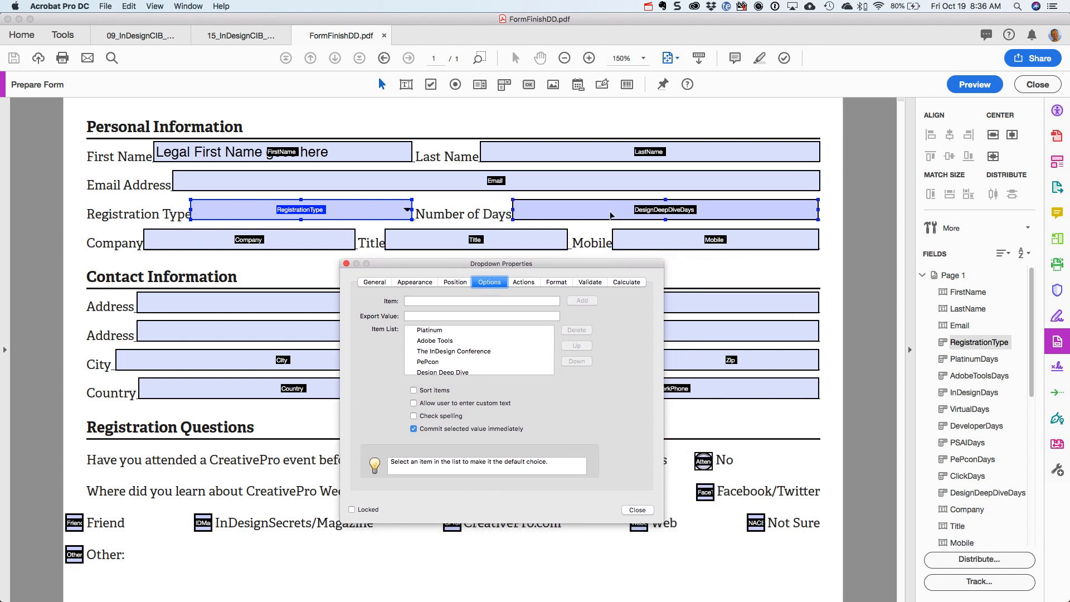
pyautogui.moveTo(620, 265); pyautogui.dragTo(461, 258)
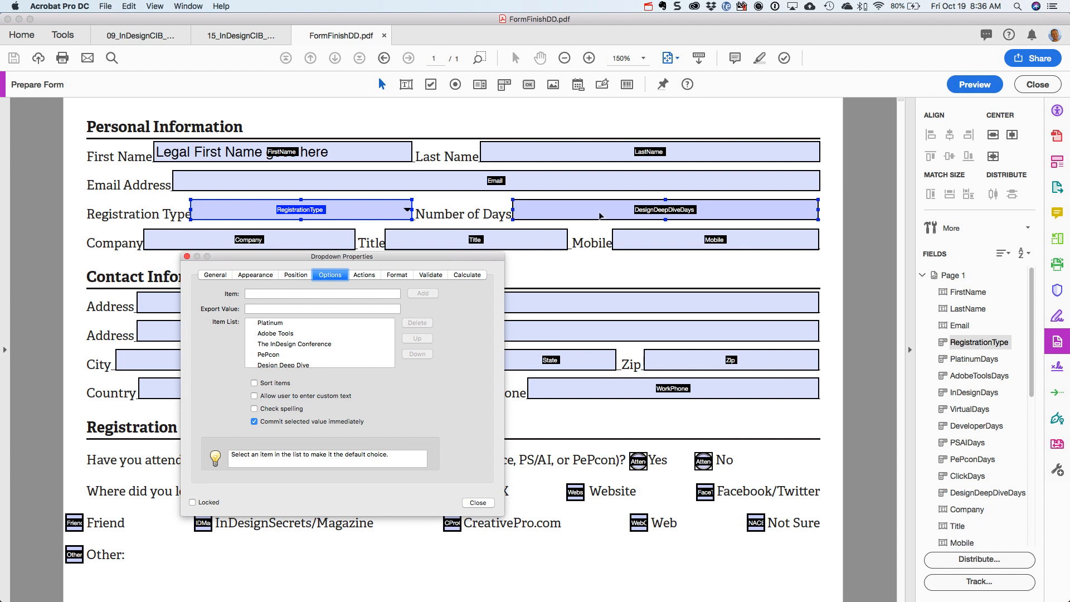
pyautogui.moveTo(600, 211); pyautogui.dragTo(593, 245)
pyautogui.press('super+z')
pyautogui.press('super+z')
pyautogui.press('super+z')
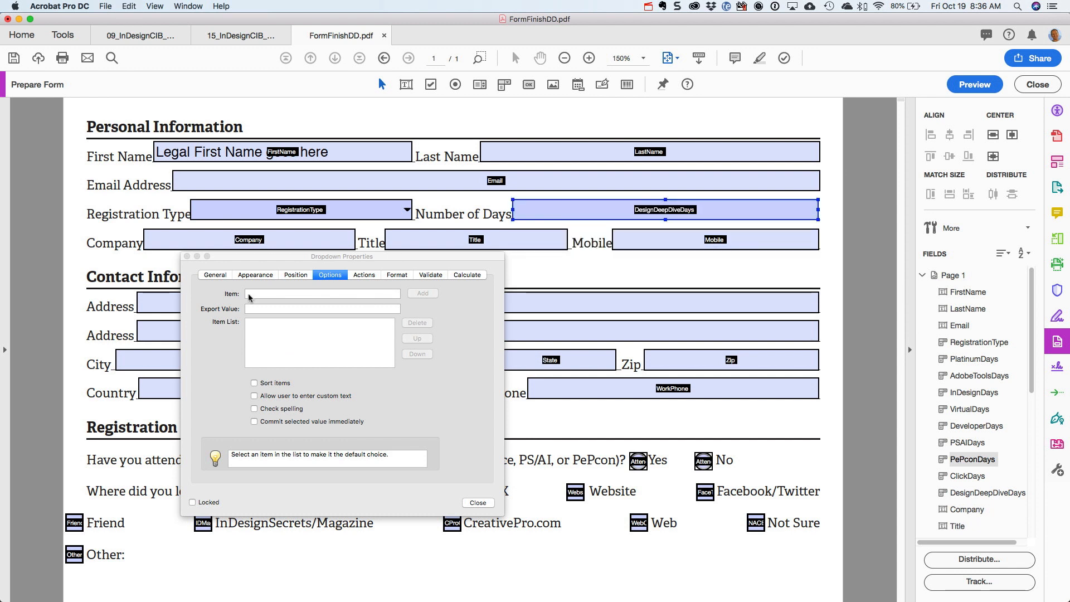
# Examine the PePconDays dropdown's general properties and its custom calculation script
pyautogui.click(215, 274)
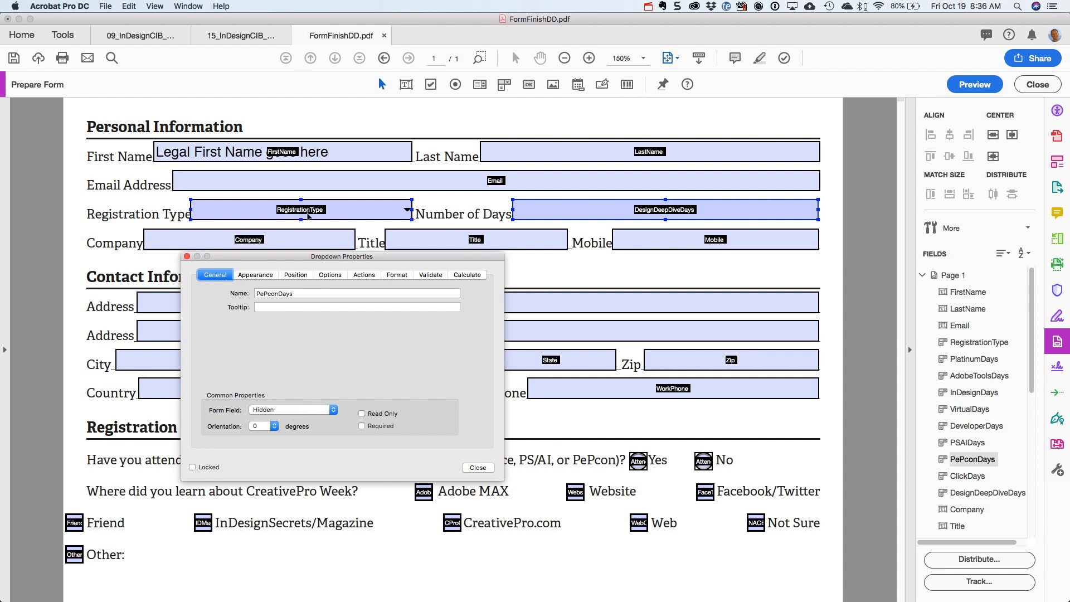
pyautogui.keyDown('shift'); pyautogui.click(320, 215); pyautogui.keyUp('shift')
pyautogui.click(467, 275)
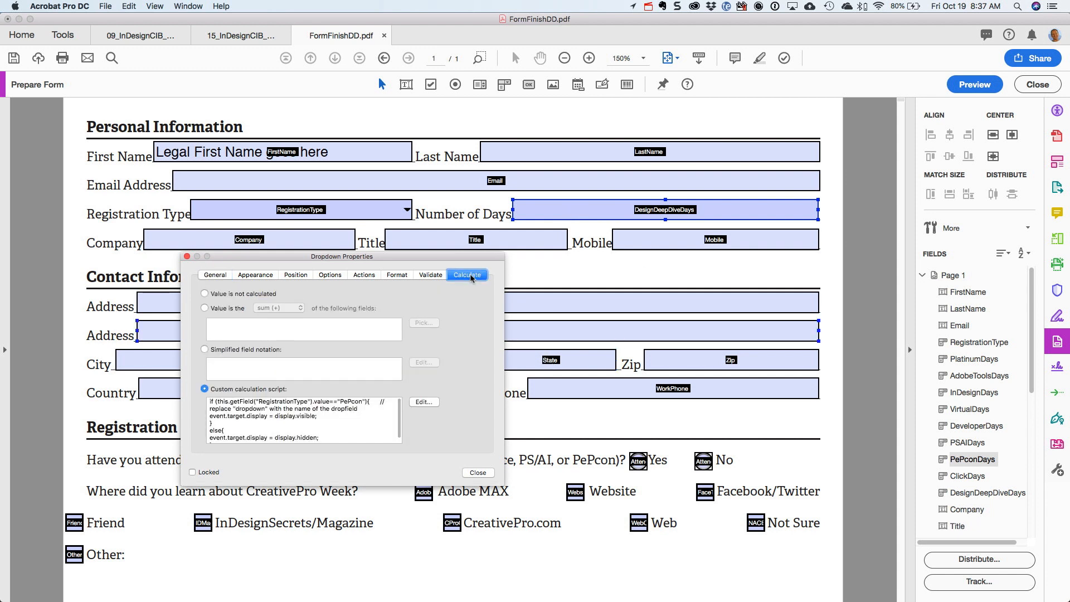
pyautogui.moveTo(434, 192); pyautogui.dragTo(422, 159)
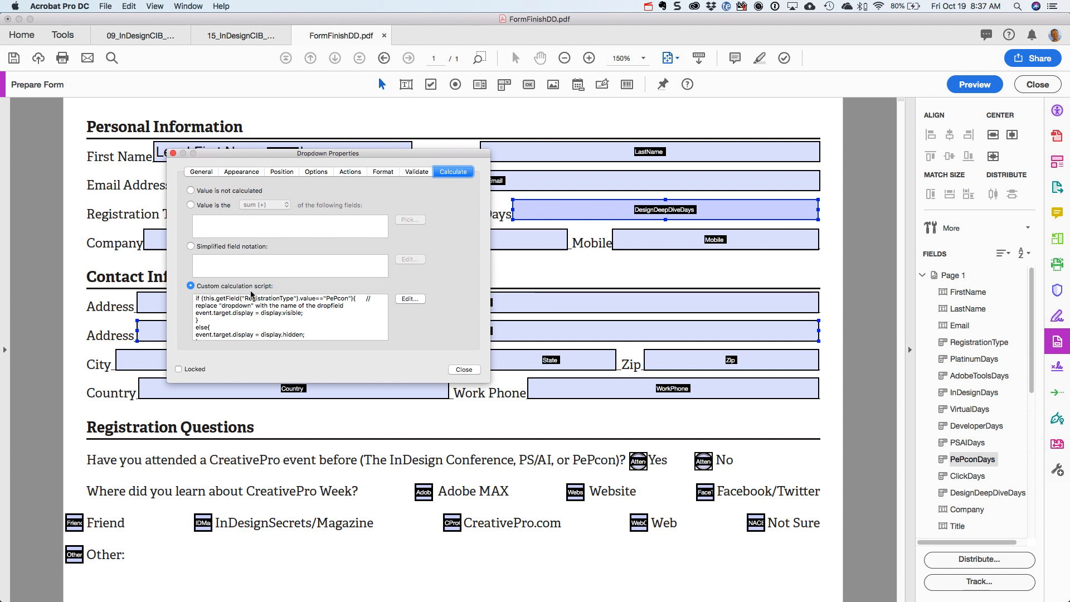
# Review the PePconDays script in the JavaScript editor, placing its comment on a separate line, and cancel the edit
pyautogui.click(413, 302)
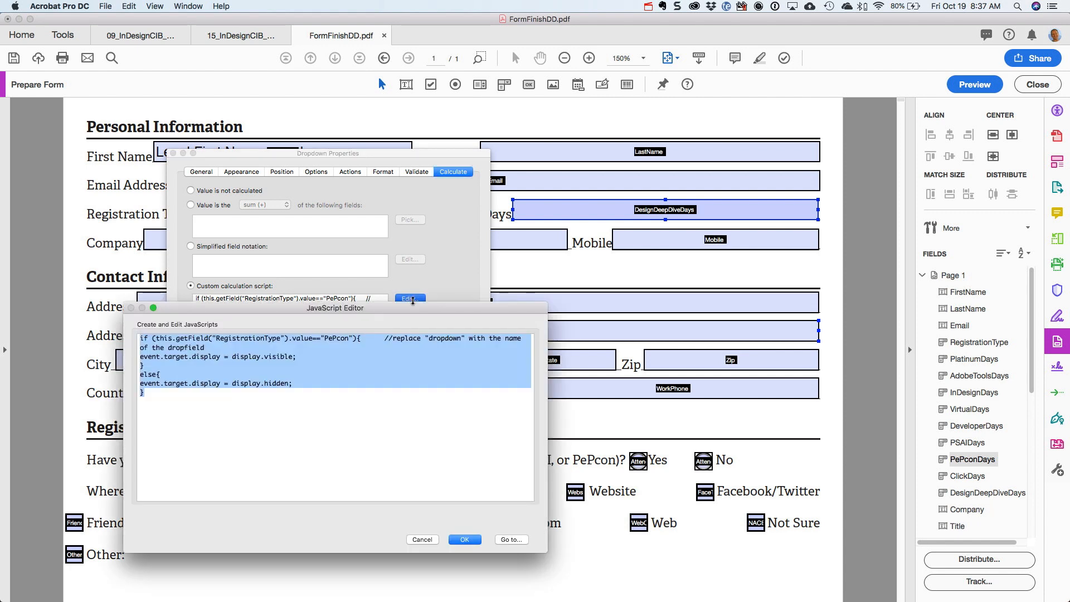
pyautogui.moveTo(404, 294); pyautogui.dragTo(503, 328)
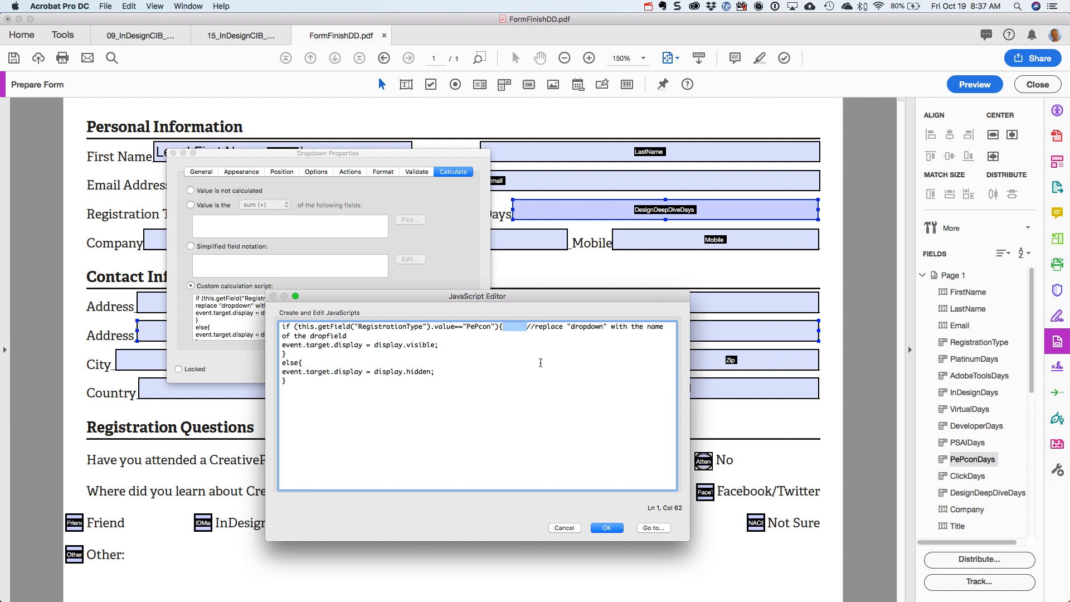
pyautogui.press('Return')
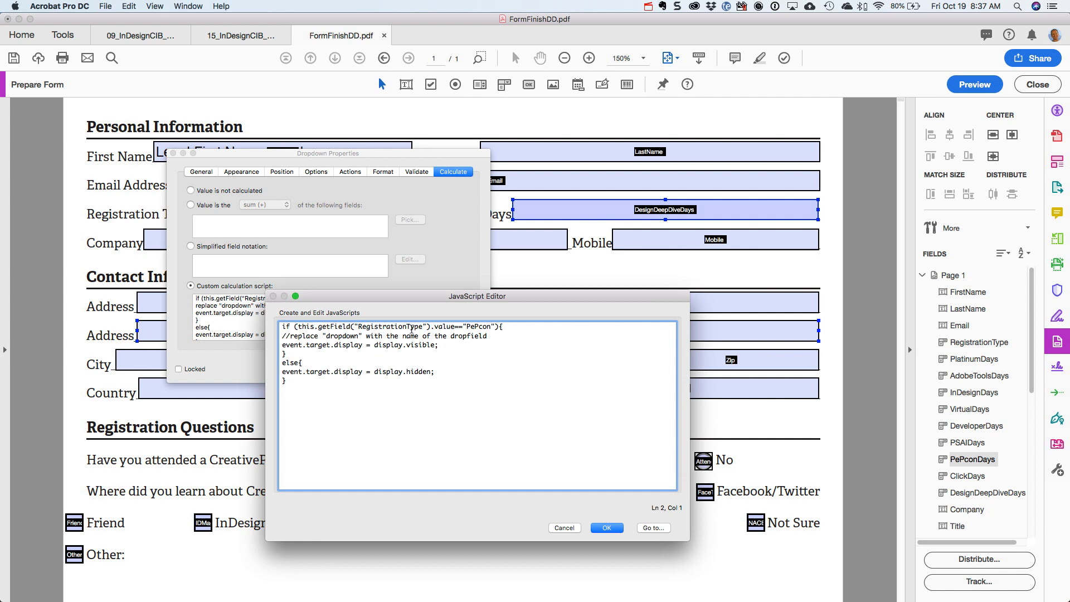
pyautogui.moveTo(365, 158); pyautogui.dragTo(299, 263)
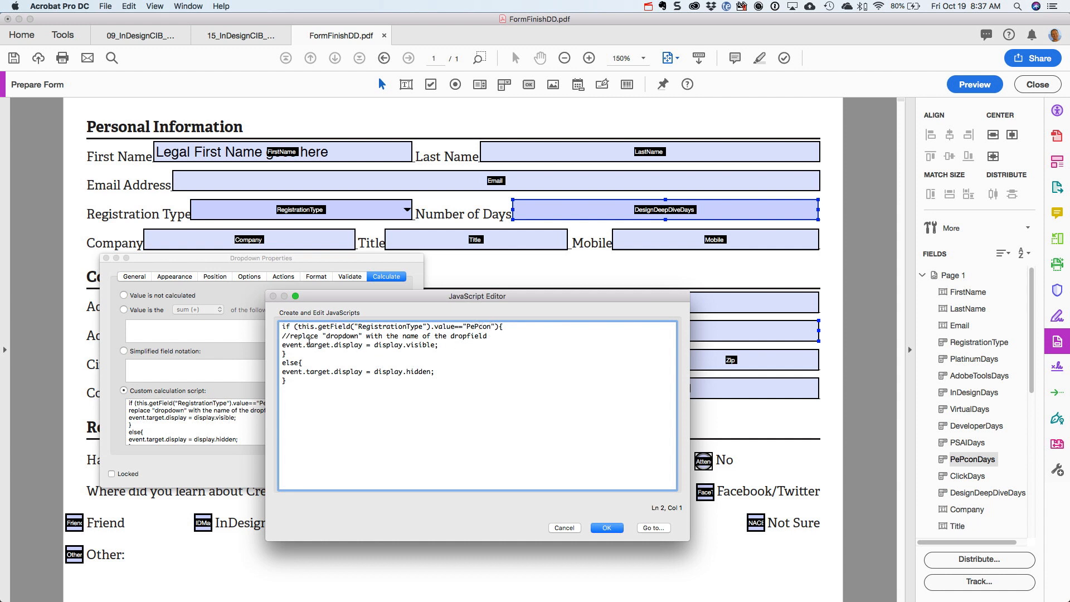
pyautogui.moveTo(281, 346); pyautogui.dragTo(328, 356)
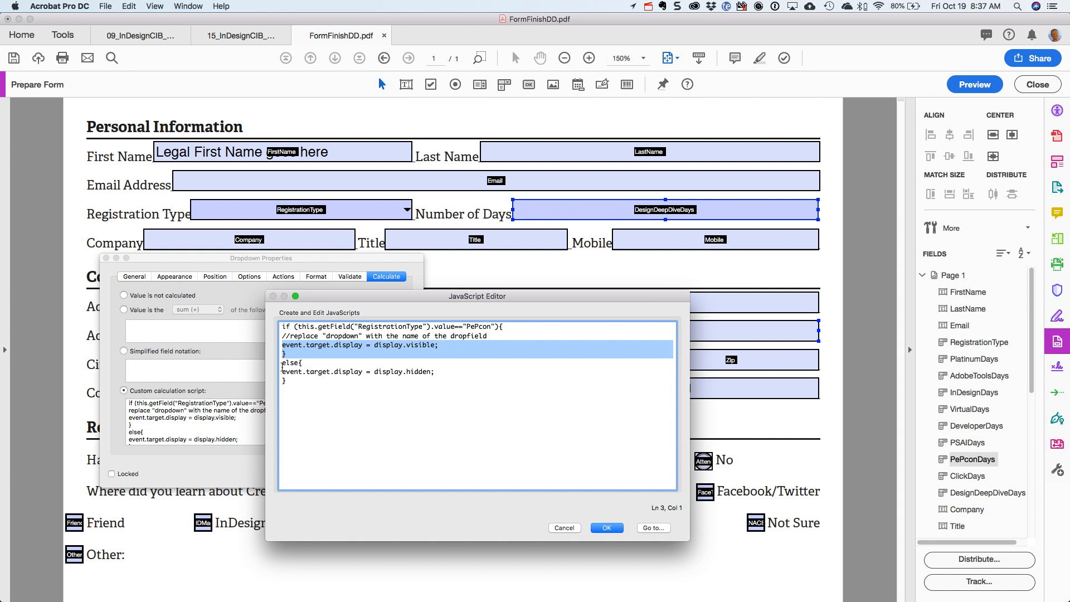
pyautogui.moveTo(282, 363); pyautogui.dragTo(342, 398)
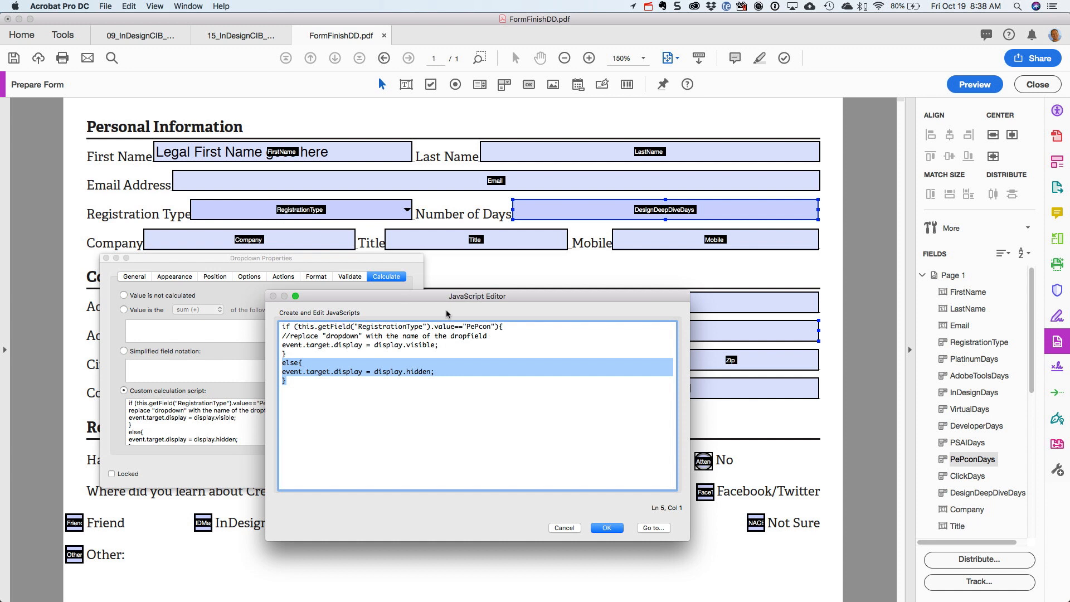
pyautogui.moveTo(467, 328); pyautogui.dragTo(490, 328)
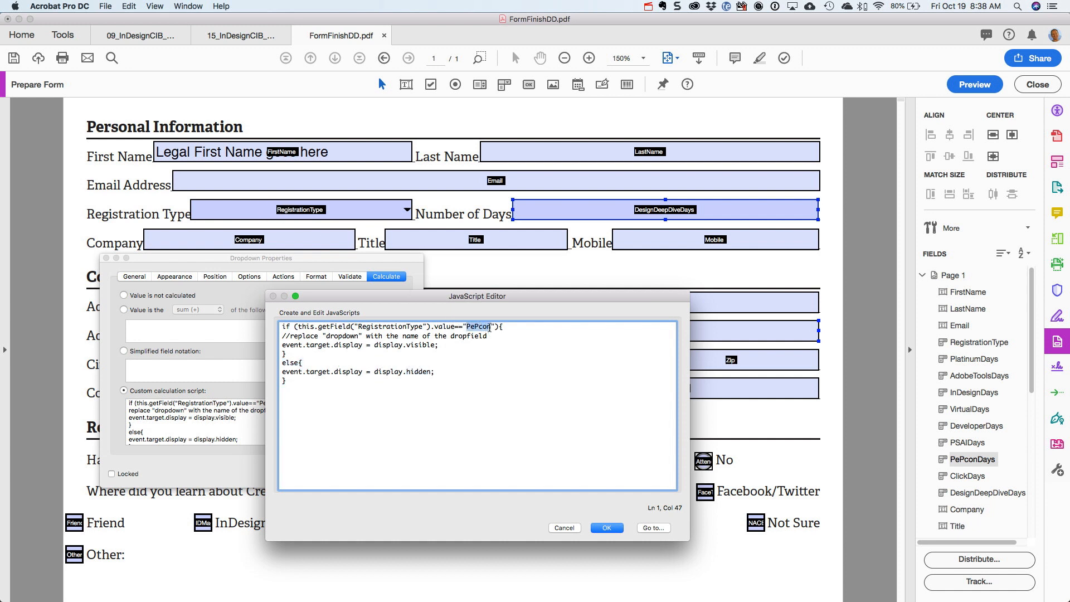
pyautogui.click(568, 527)
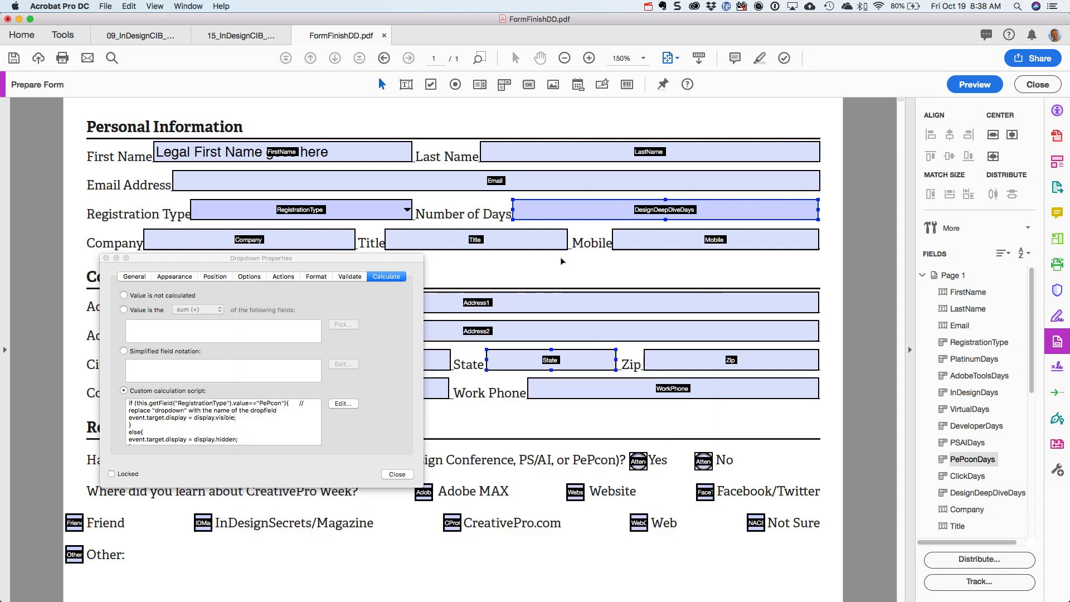
# Move DesignDeepDiveDays and ClickDays off the stack to compare the calculation scripts of the overlapping dropdowns, and undo the moves
pyautogui.moveTo(587, 219); pyautogui.dragTo(583, 245)
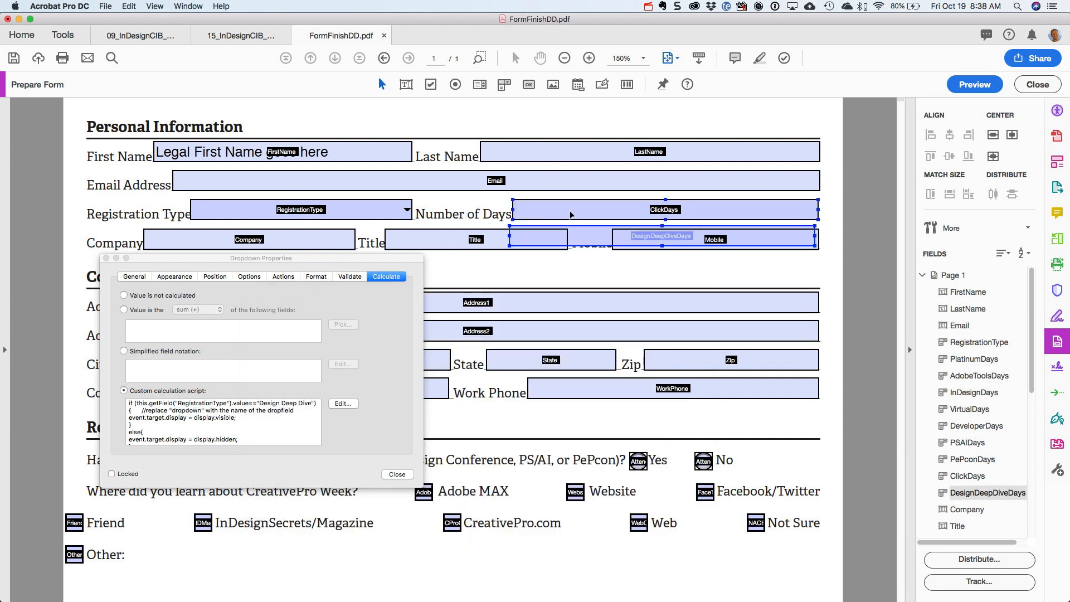
pyautogui.click(571, 215)
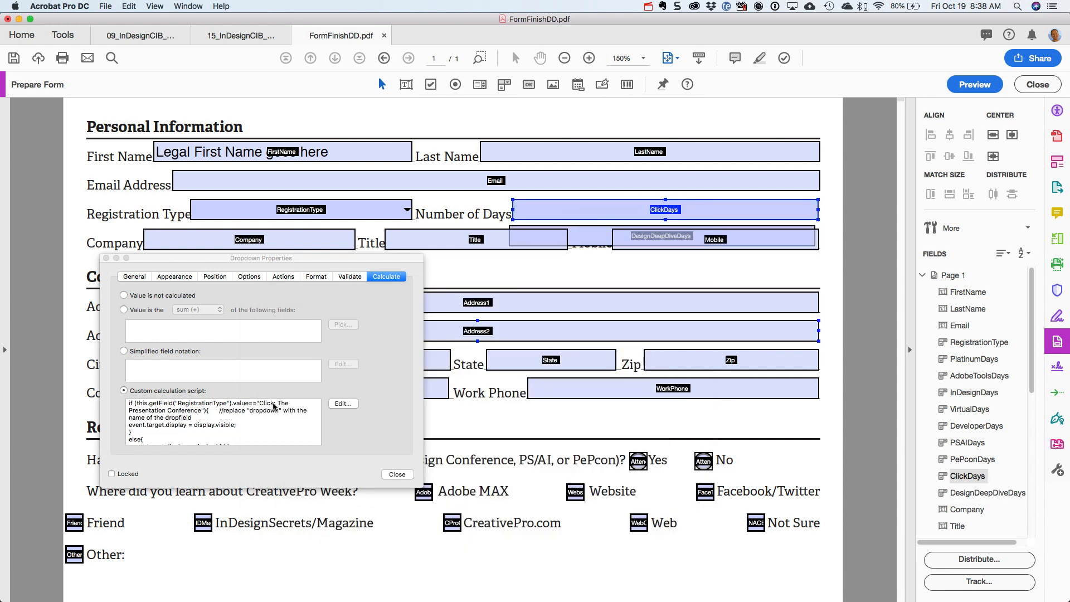
pyautogui.moveTo(617, 210); pyautogui.dragTo(617, 263)
pyautogui.click(615, 214)
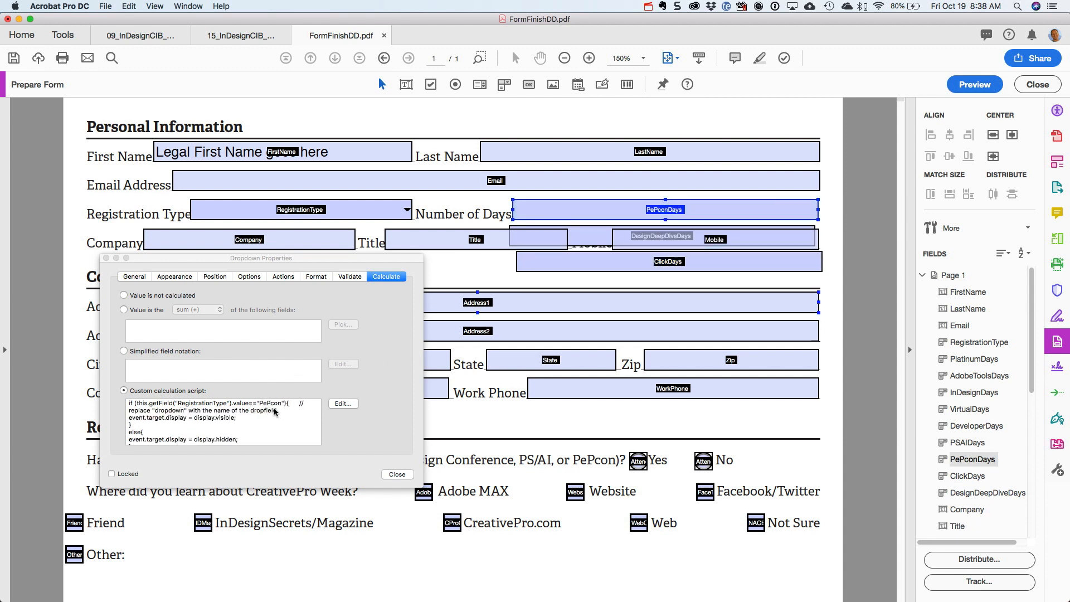
pyautogui.press('super+z')
pyautogui.press('super+z')
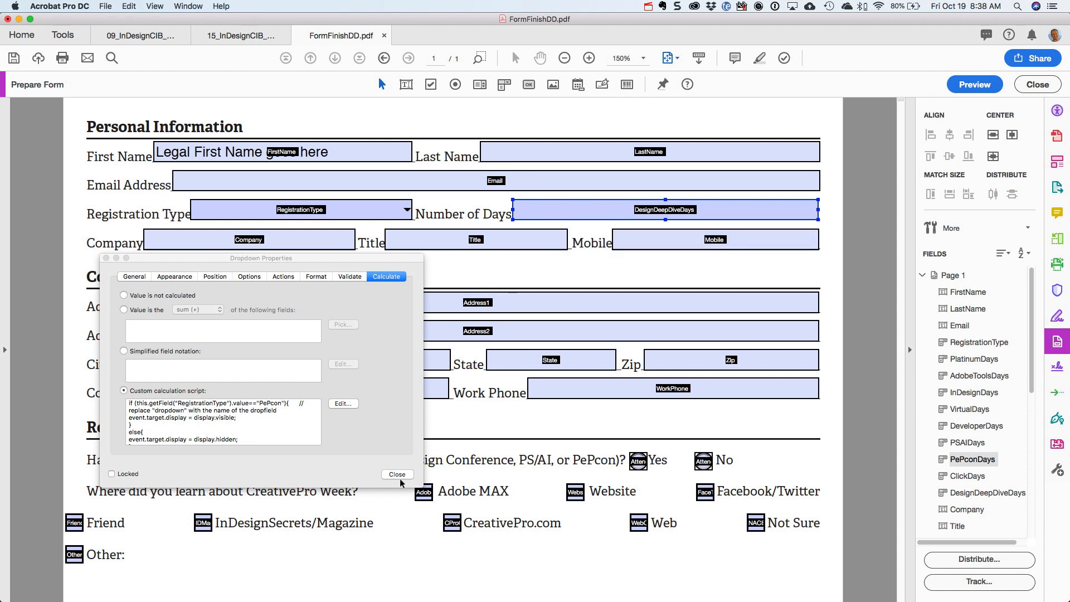
# Leave form editing, set Registration Type to Virtual Pass, and check the choices offered for Number of Days
pyautogui.click(399, 477)
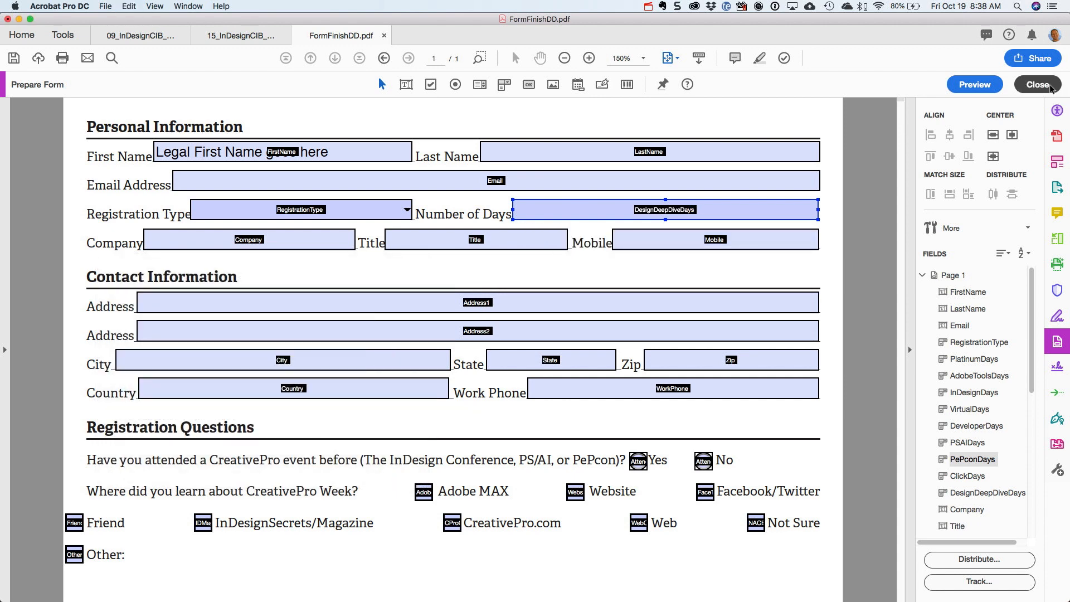
pyautogui.click(1049, 86)
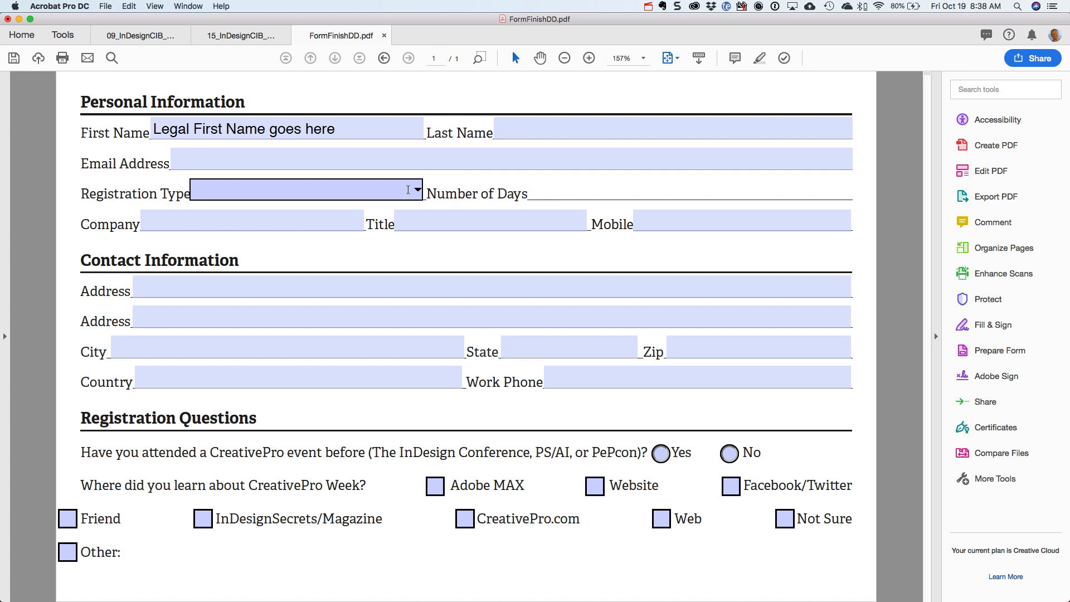
pyautogui.click(418, 189)
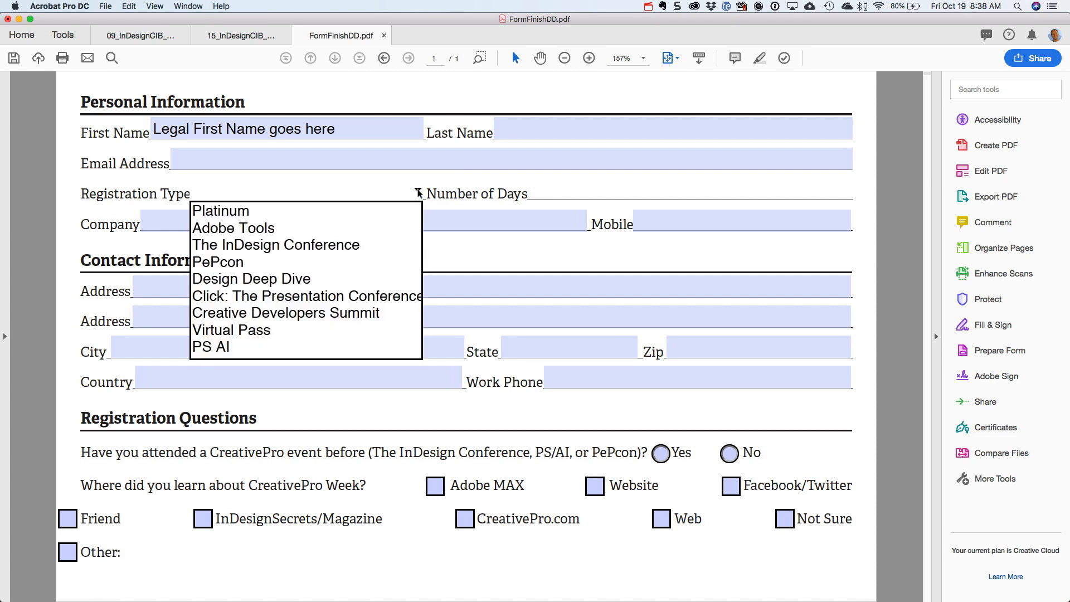
pyautogui.click(252, 332)
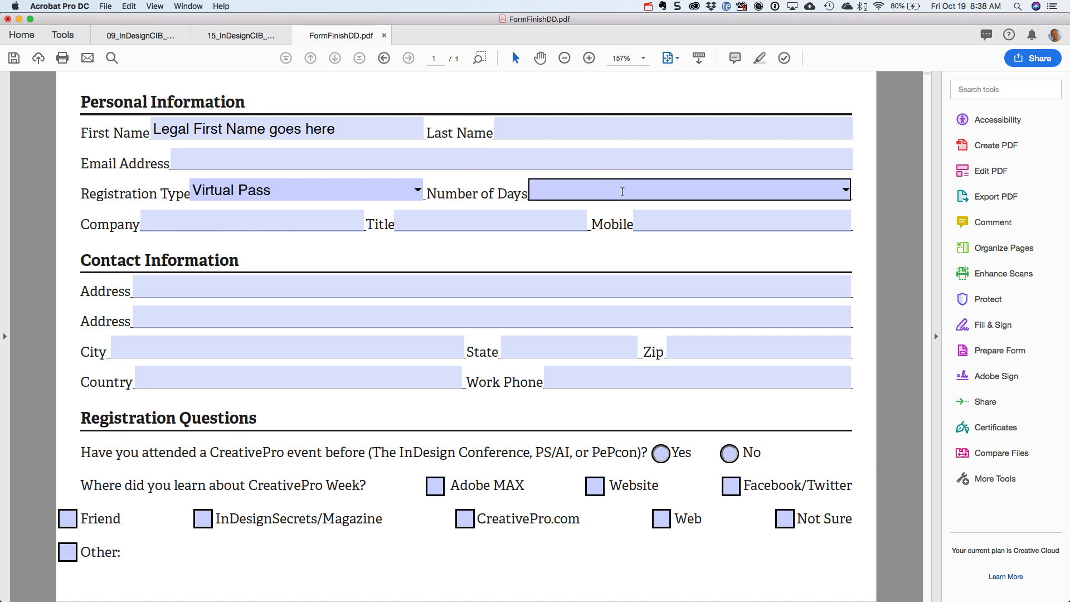
pyautogui.click(847, 190)
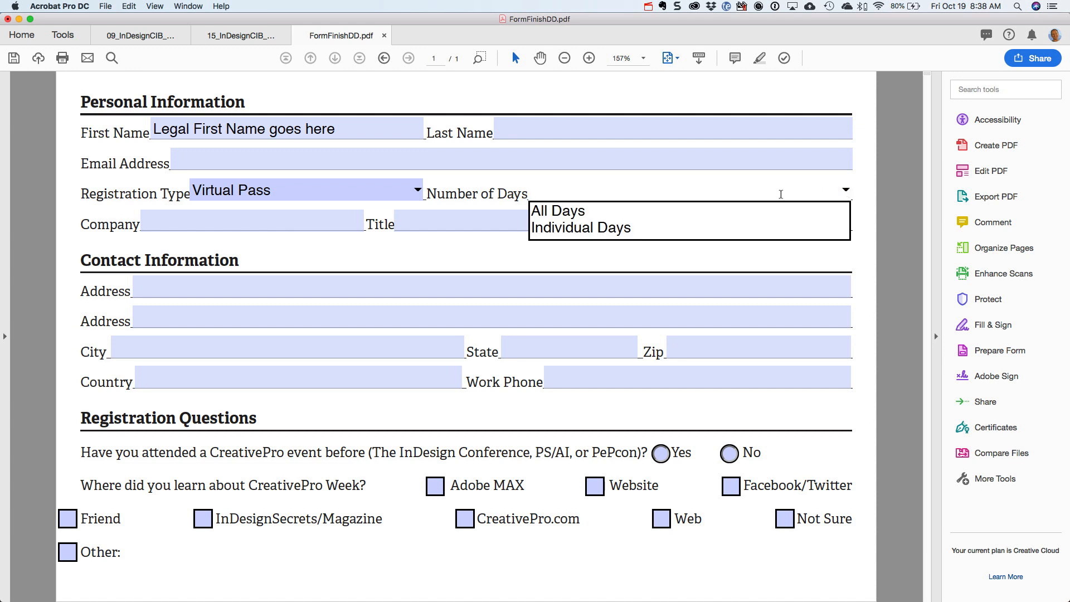
pyautogui.click(865, 189)
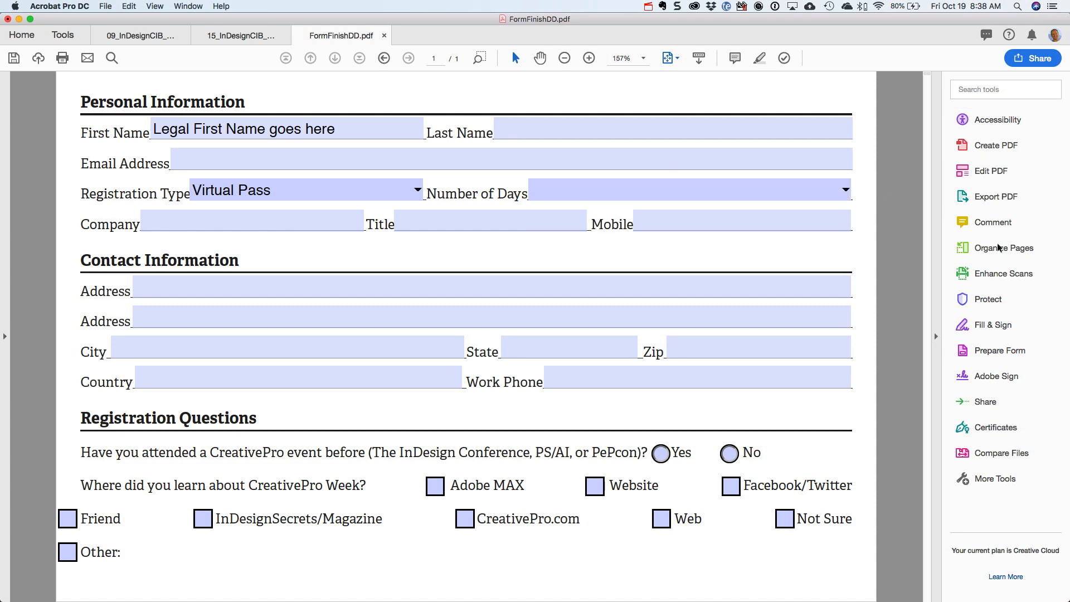
# Reopen the form for editing, examine the DesignDeepDiveDays dropdown's item list, and return to the fillable form
pyautogui.click(998, 351)
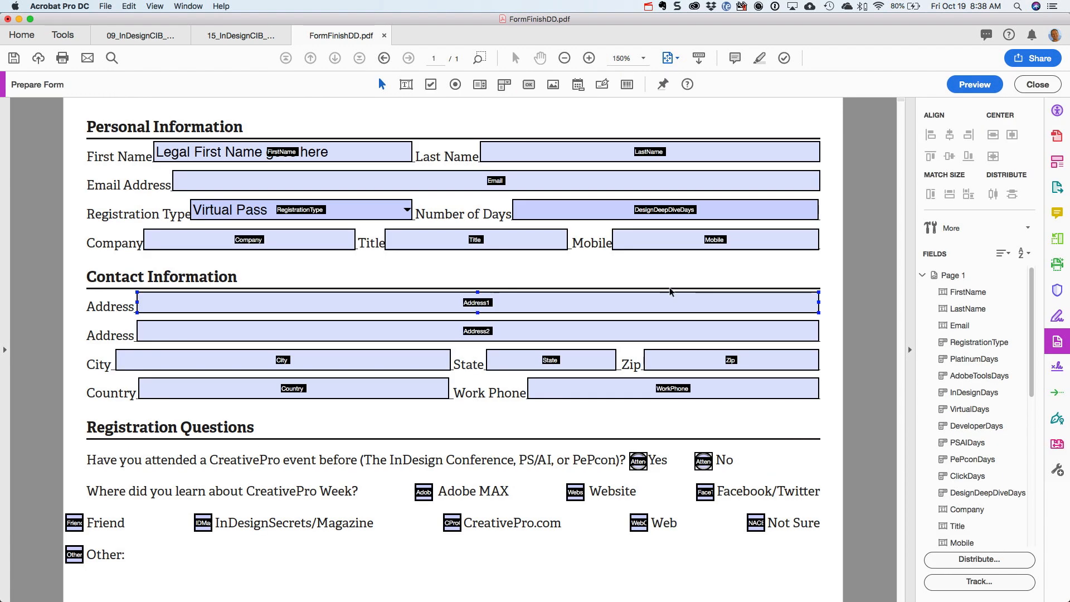
pyautogui.doubleClick(602, 214)
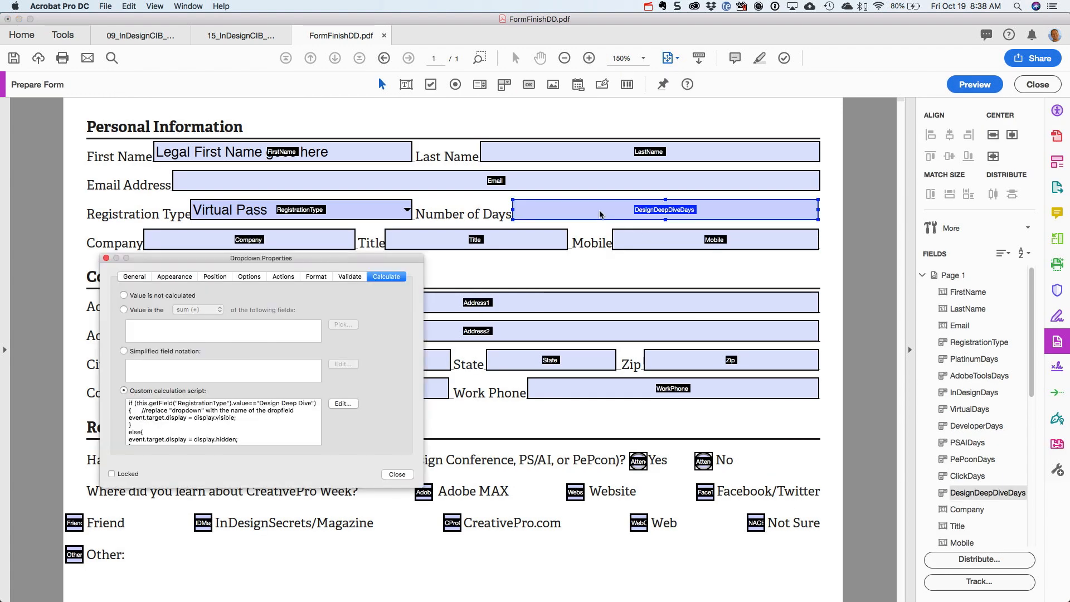
pyautogui.click(249, 277)
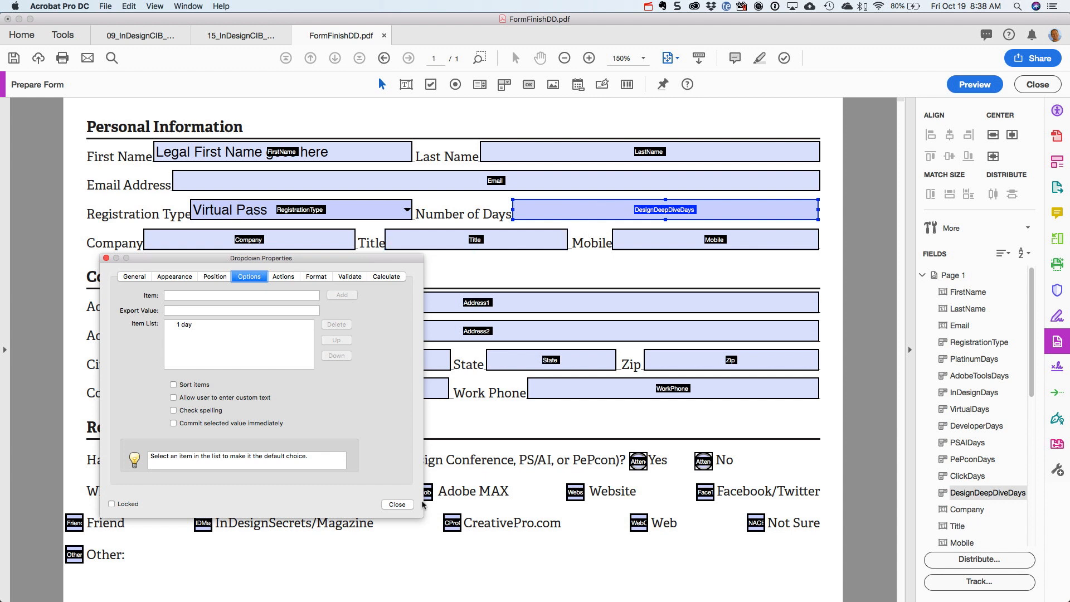
pyautogui.click(402, 505)
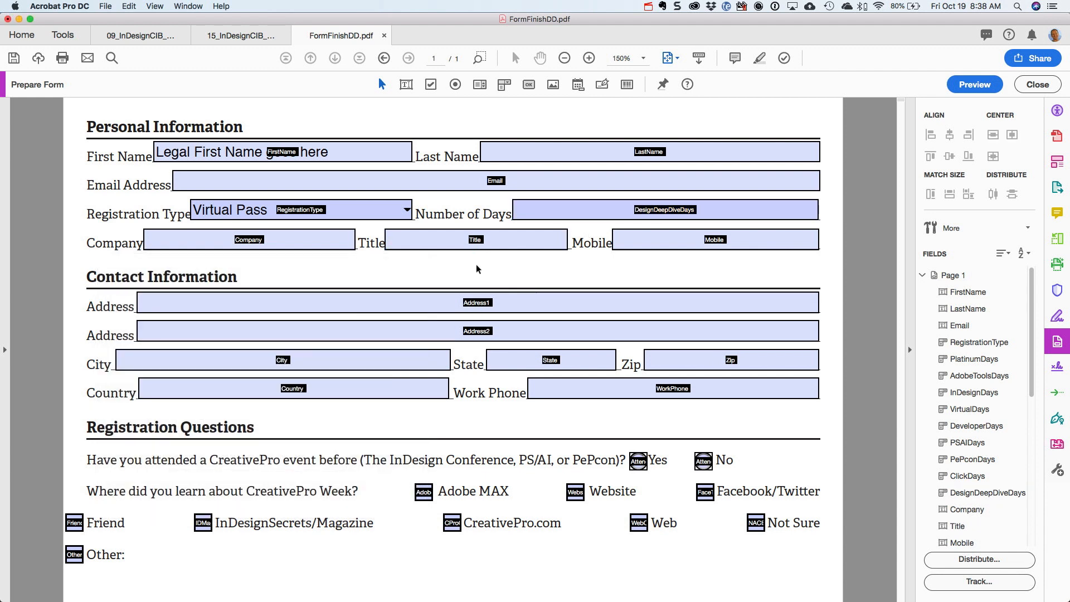
pyautogui.click(1038, 84)
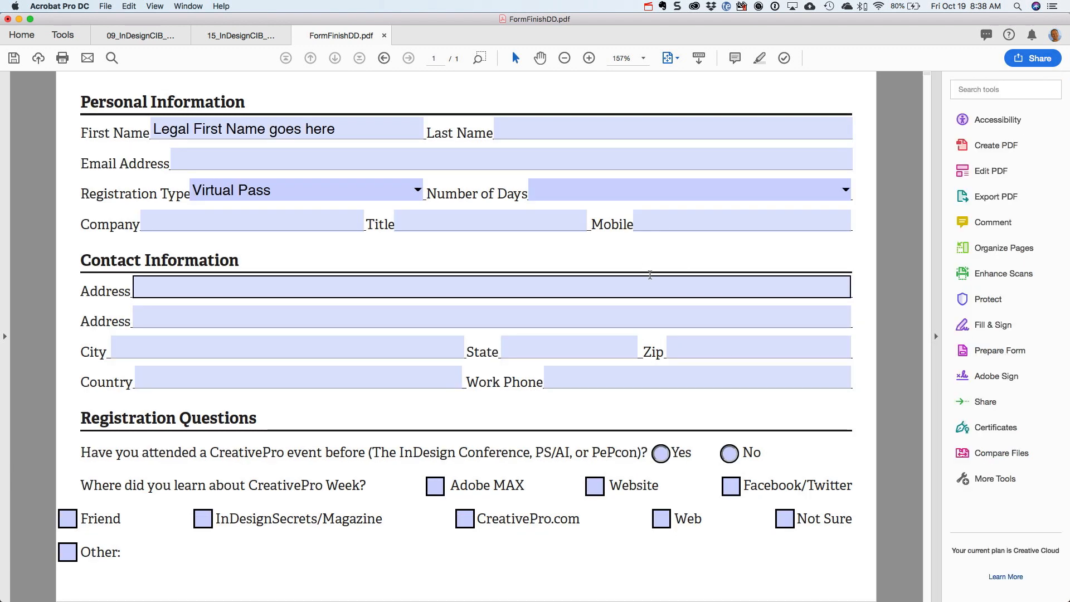